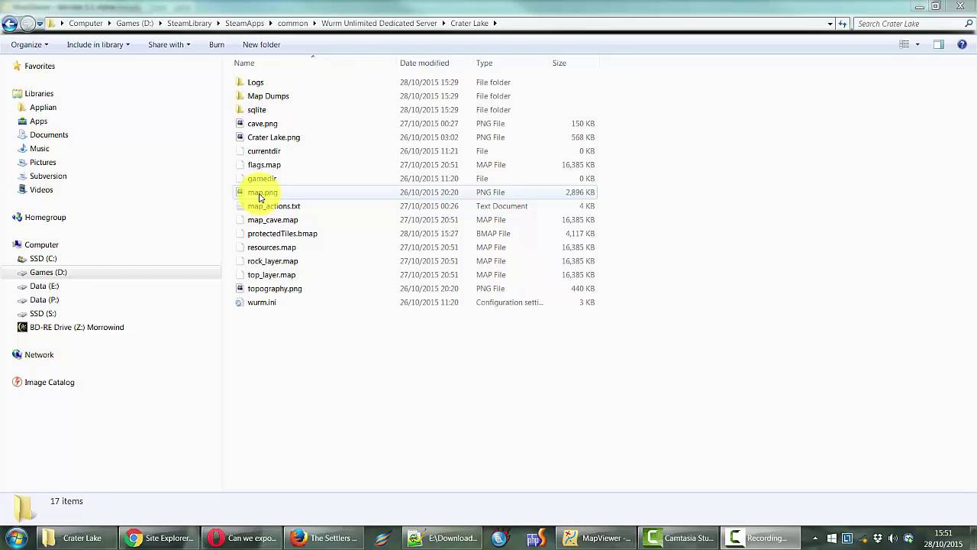
Preview map.png from the Crater Lake folder in Windows Photo Viewer.
right_click(260, 197)
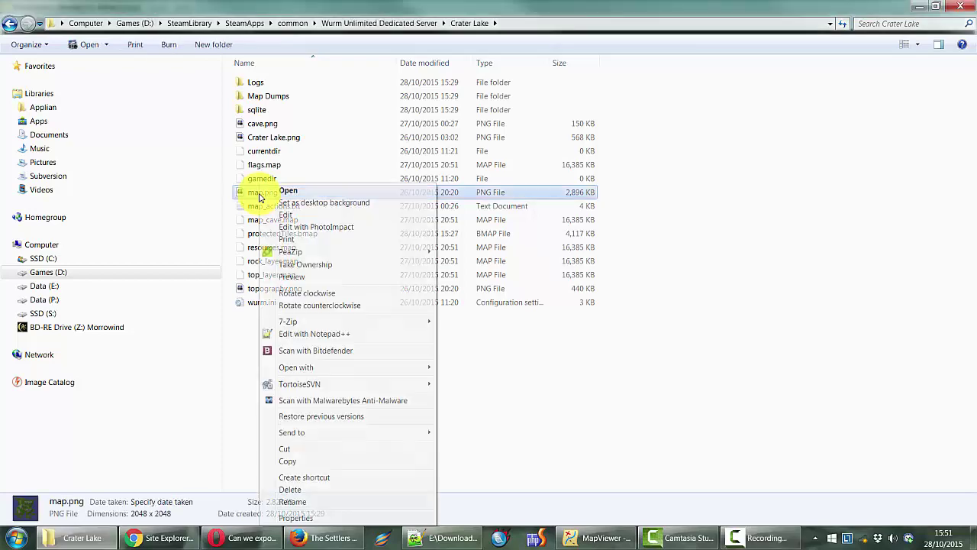
left_click(291, 276)
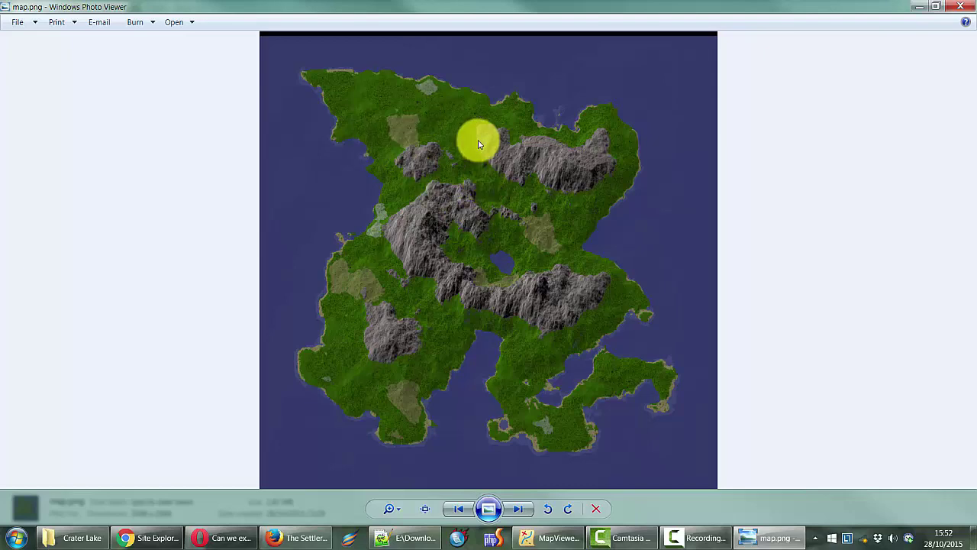
Zoom into the map preview and pan up to the northern forest, coast and sea.
scroll(475, 169, "up", 2)
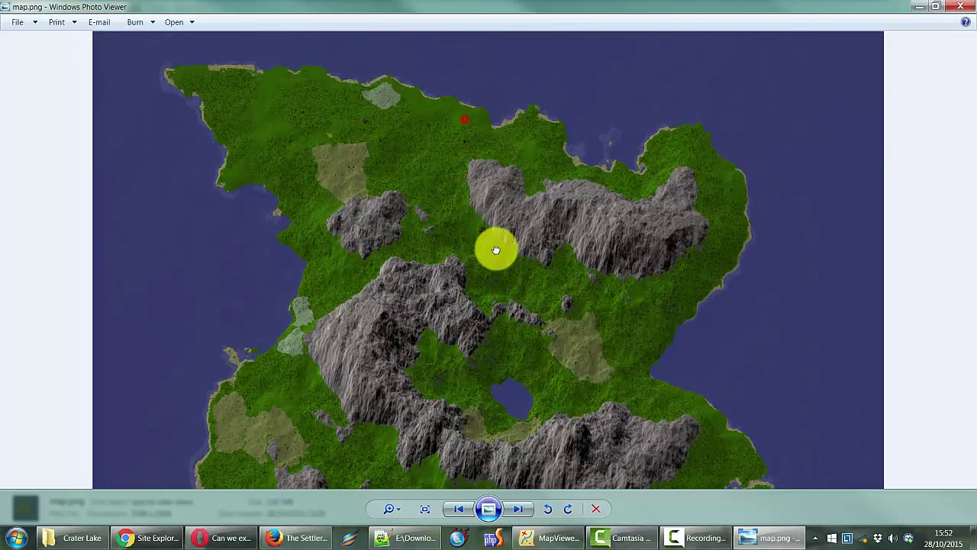
scroll(488, 229, "up", 2)
left_click_drag(491, 220, 517, 293)
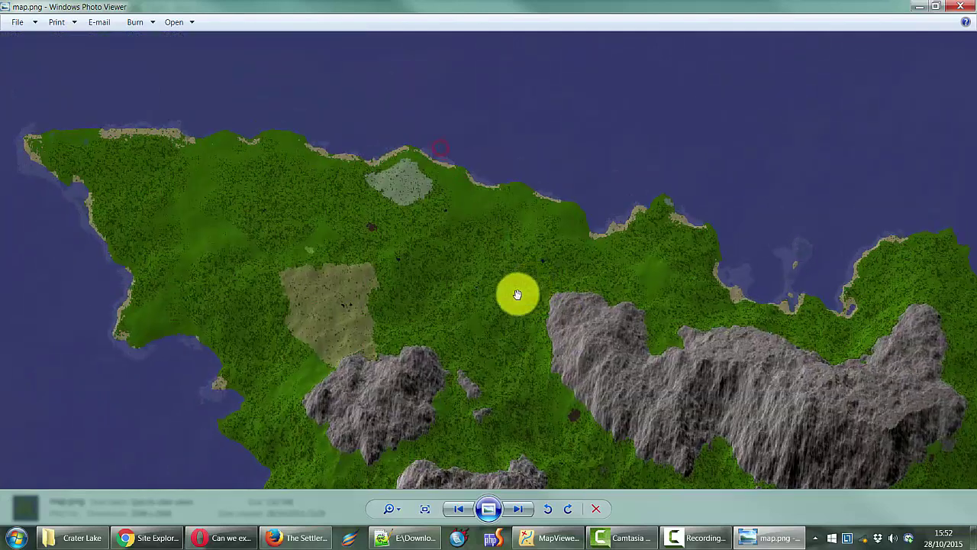
scroll(477, 328, "up", 2)
left_click_drag(473, 327, 728, 322)
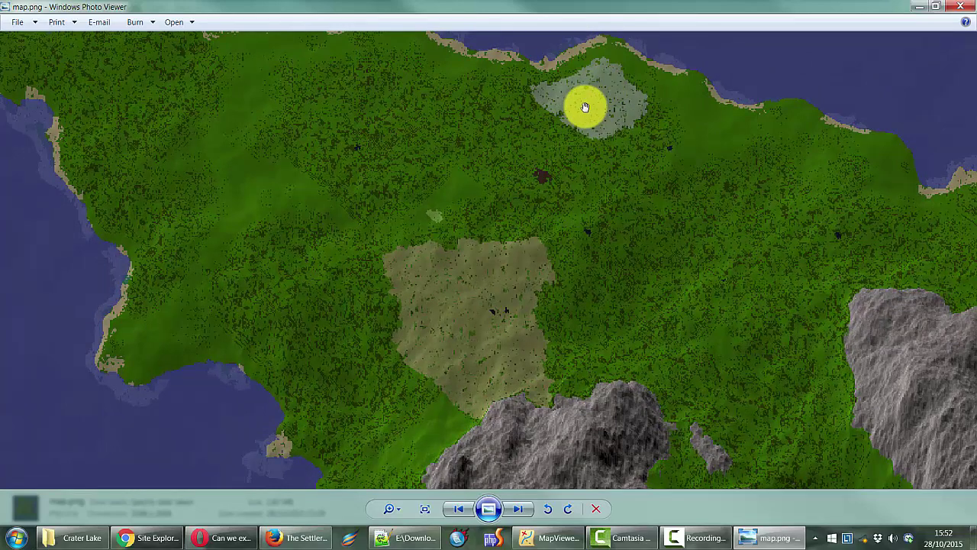
left_click_drag(606, 93, 527, 246)
Zoom further and pan between the tan forest patch, northern coastline, rocky areas and grey patch.
scroll(534, 259, "up", 1)
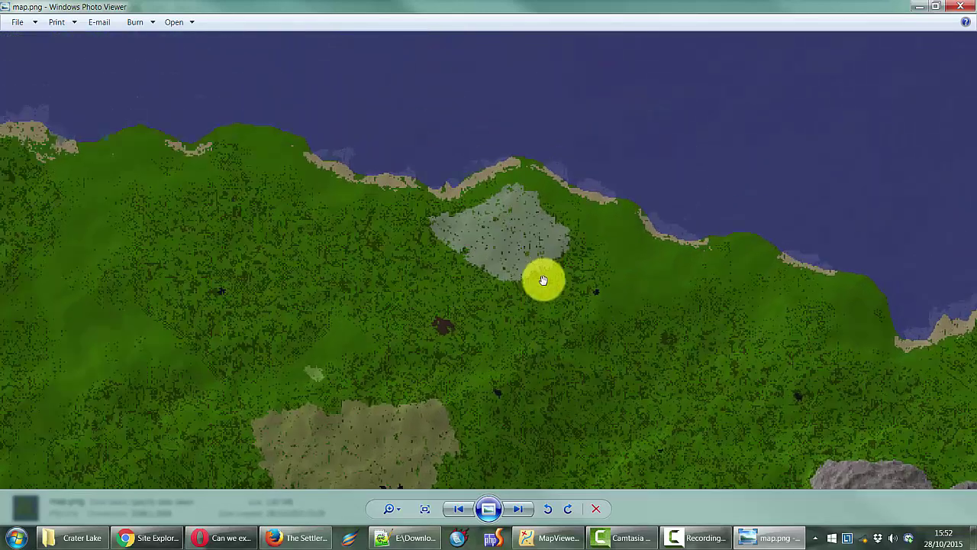
scroll(542, 280, "up", 3)
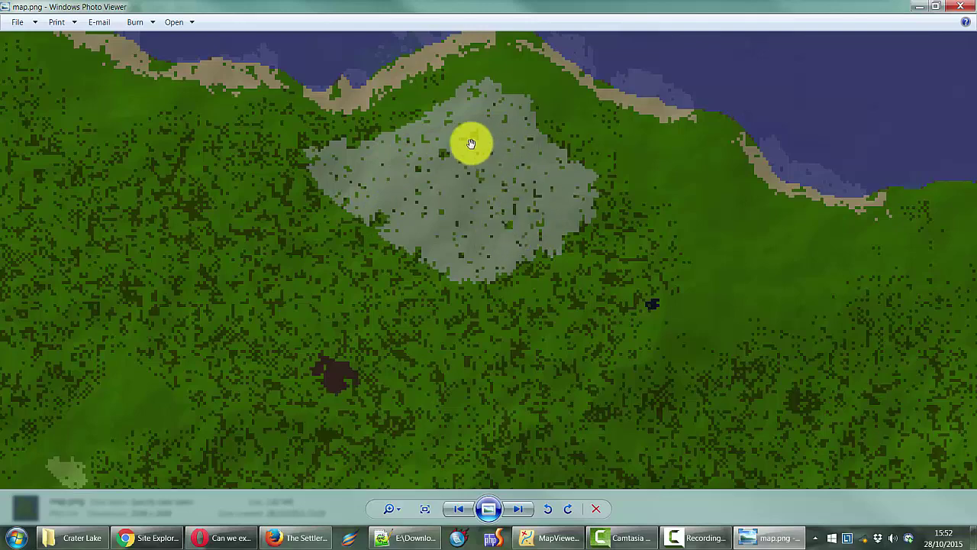
left_click_drag(369, 404, 646, 113)
left_click_drag(641, 284, 344, 285)
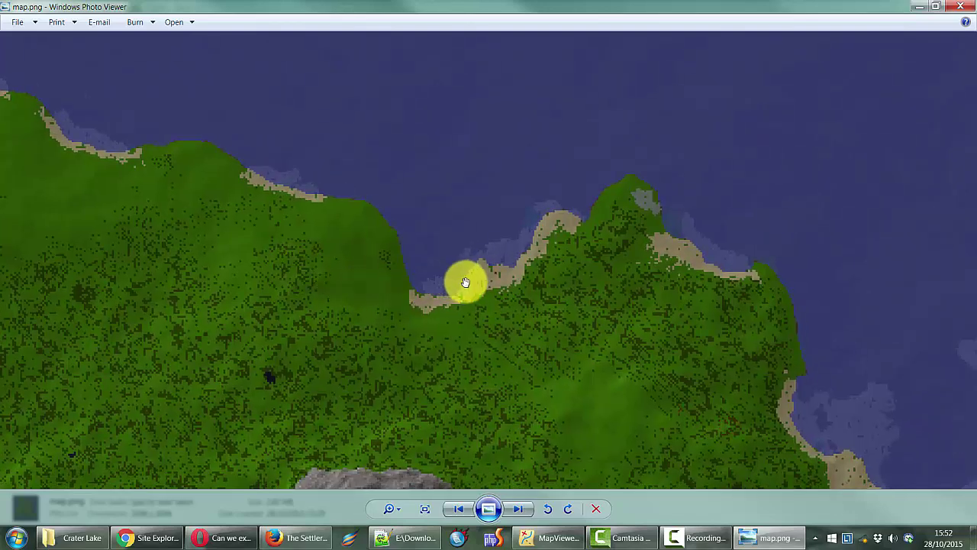
left_click_drag(666, 358, 639, 240)
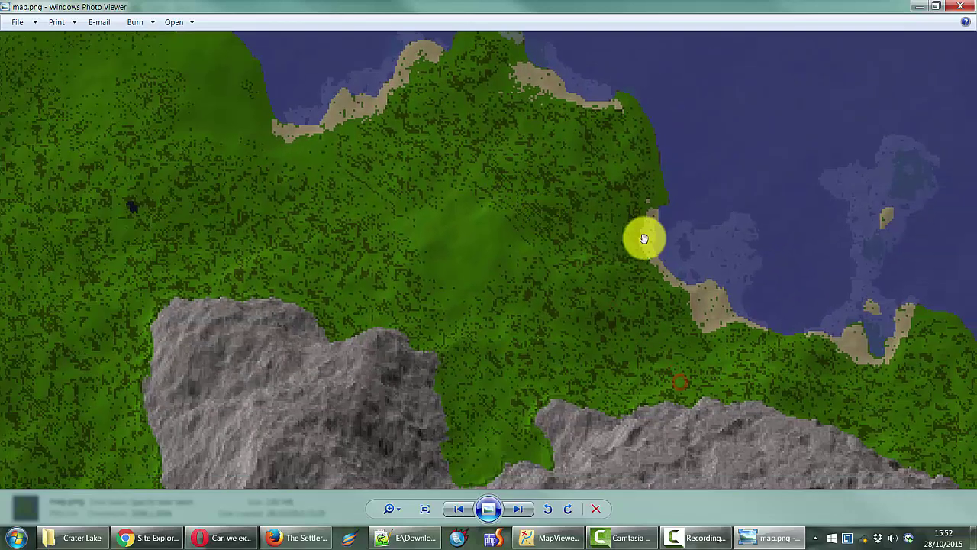
left_click_drag(391, 173, 886, 316)
left_click_drag(397, 233, 603, 223)
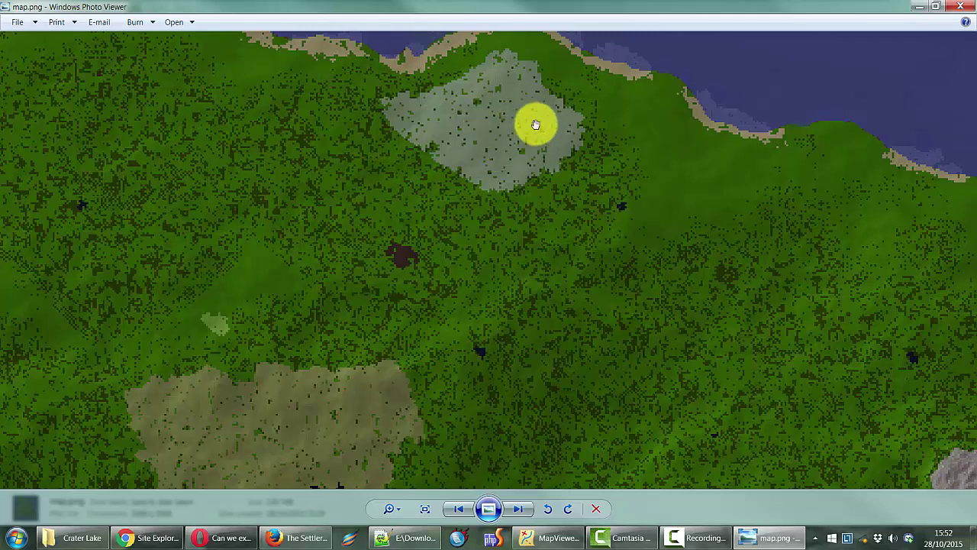
Zoom out slightly, follow the coastline eastward, then return to the Crater Lake Explorer window.
left_click_drag(506, 120, 465, 157)
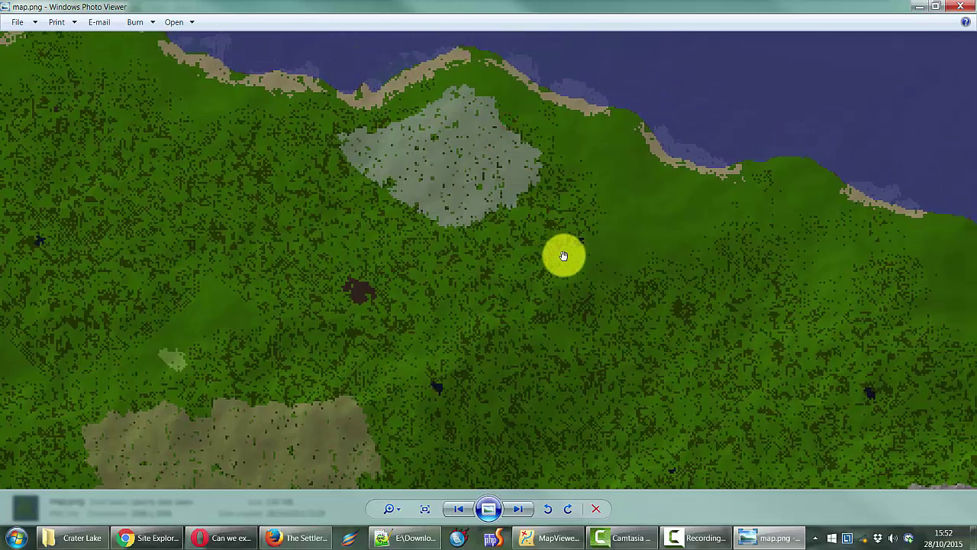
scroll(563, 255, "down", 3)
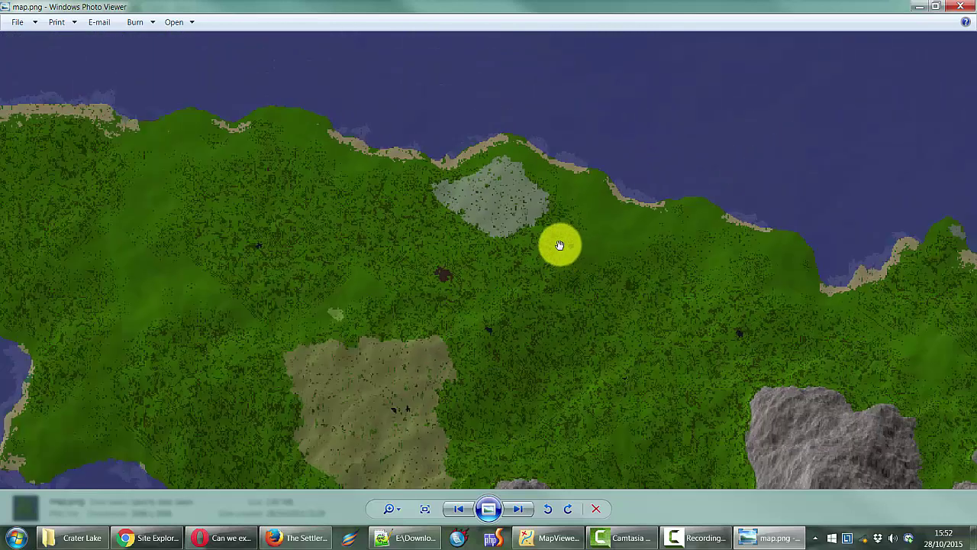
left_click_drag(561, 244, 367, 244)
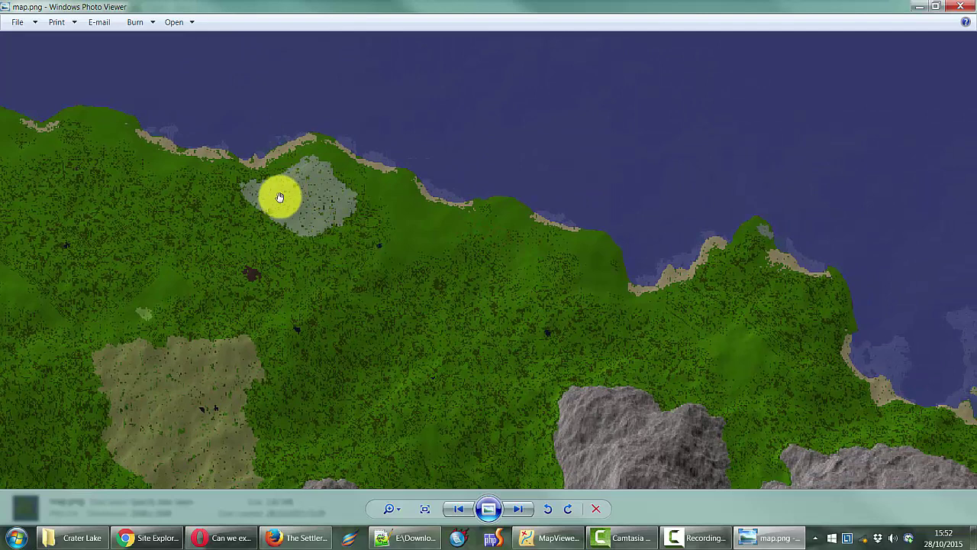
left_click_drag(610, 287, 454, 296)
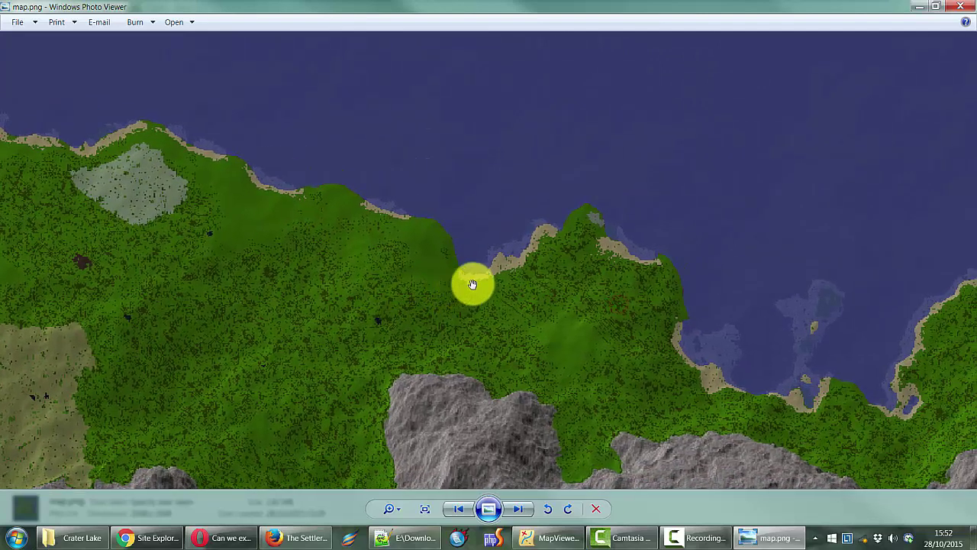
left_click_drag(721, 388, 585, 338)
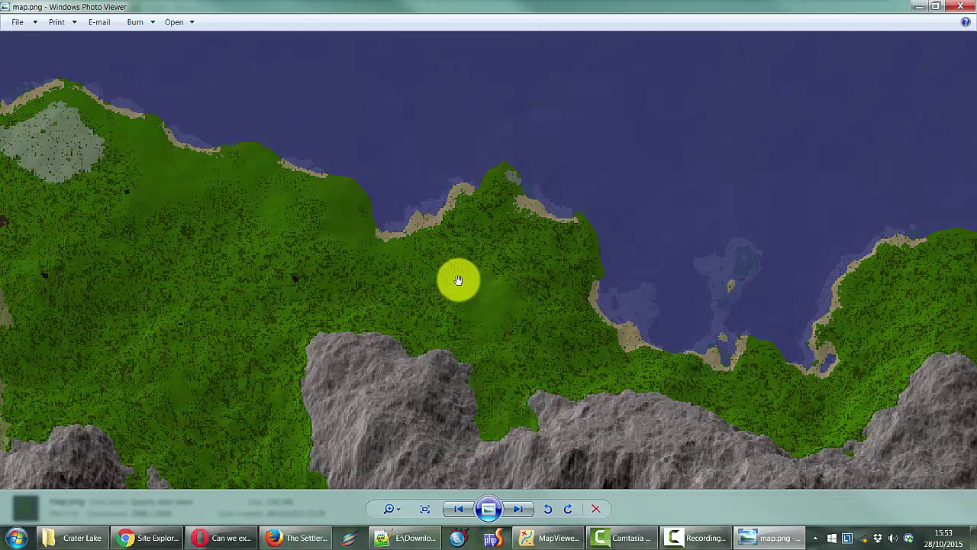
left_click(82, 536)
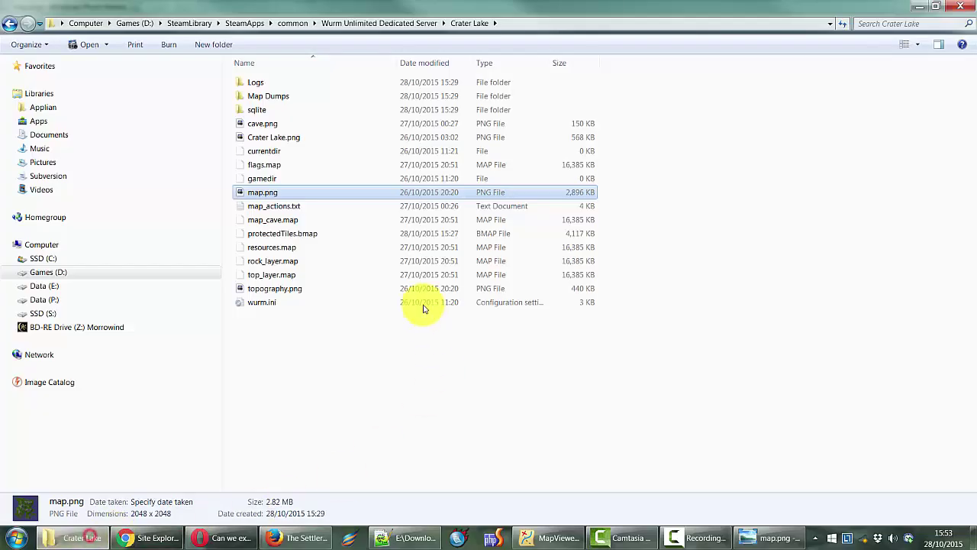
Inspect map_cave.map, resources.map, rock_layer.map and top_layer.map details, then bring MapViewer forward.
left_click(284, 221)
left_click(285, 247)
left_click(286, 260)
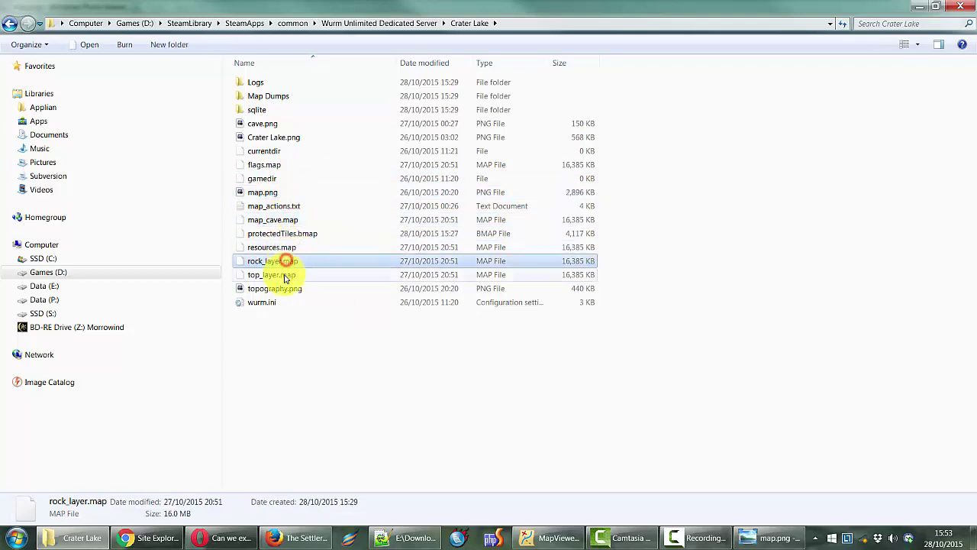
left_click(286, 275)
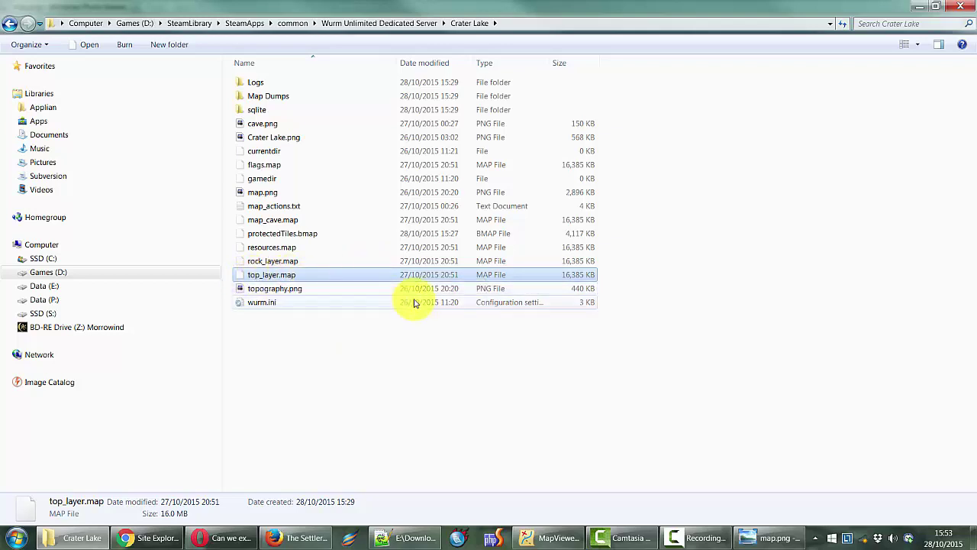
left_click(555, 539)
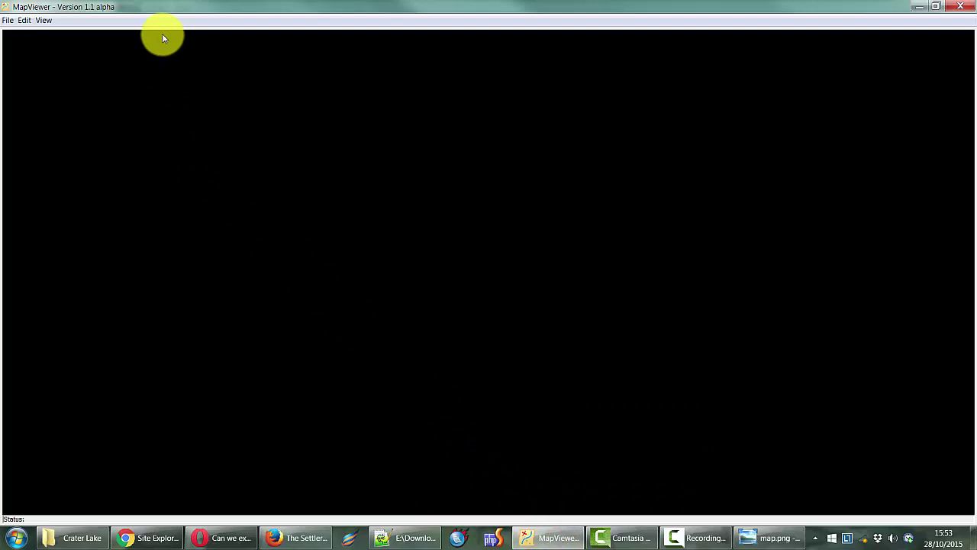
In MapViewer's Choose Map Folder dialog, browse to Games (D:) > SteamLibrary > SteamApps.
left_click(8, 21)
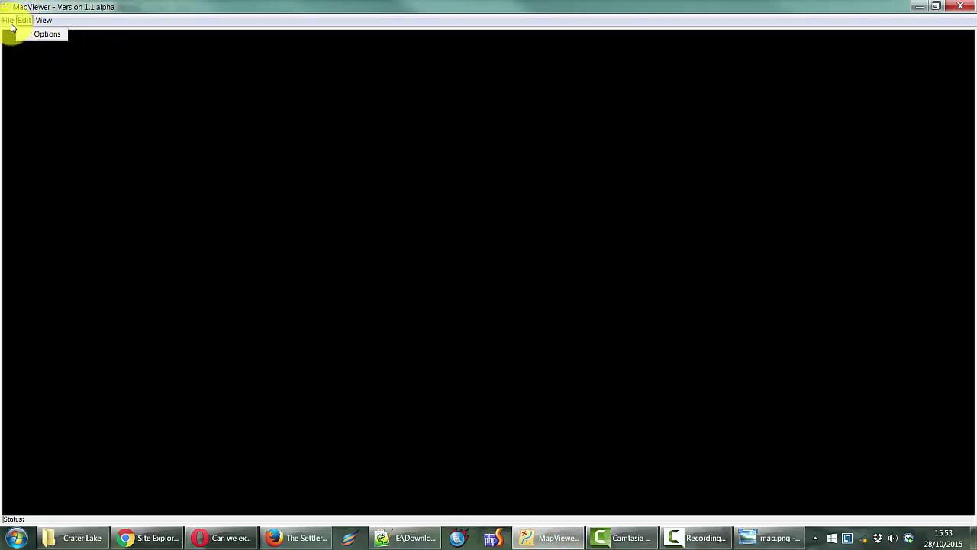
left_click(38, 35)
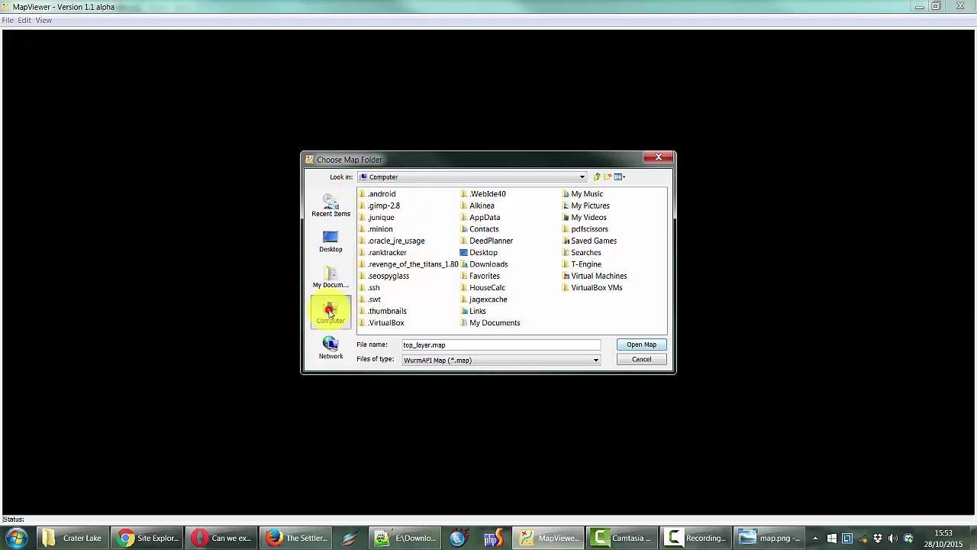
left_click(330, 312)
double_click(382, 205)
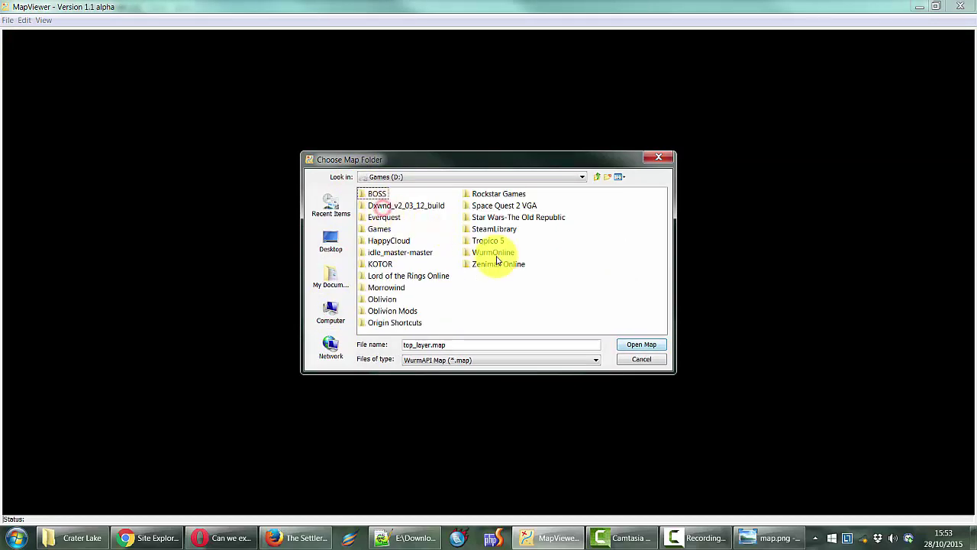
double_click(493, 230)
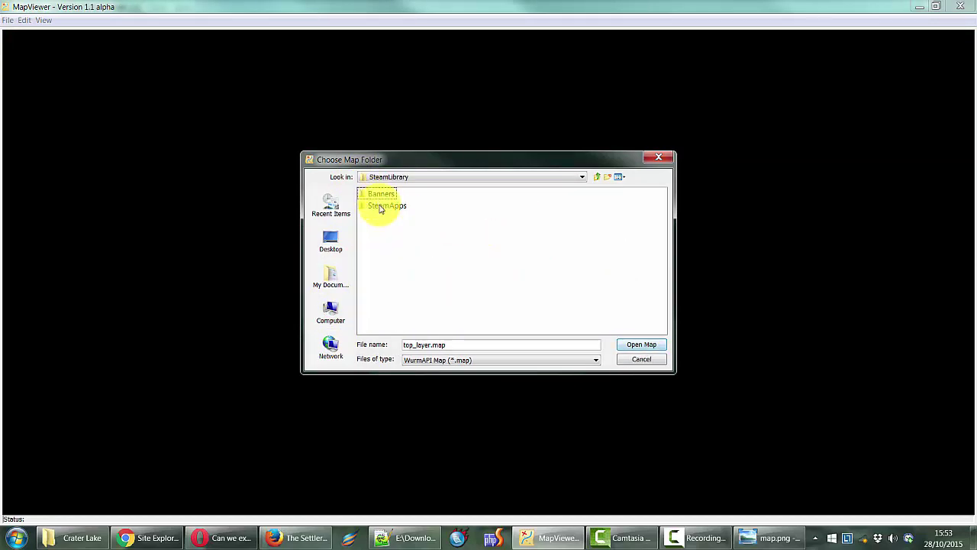
double_click(380, 206)
Continue into common > Wurm Unlimited Dedicated Server > Crater Lake and open the map.
left_click(382, 193)
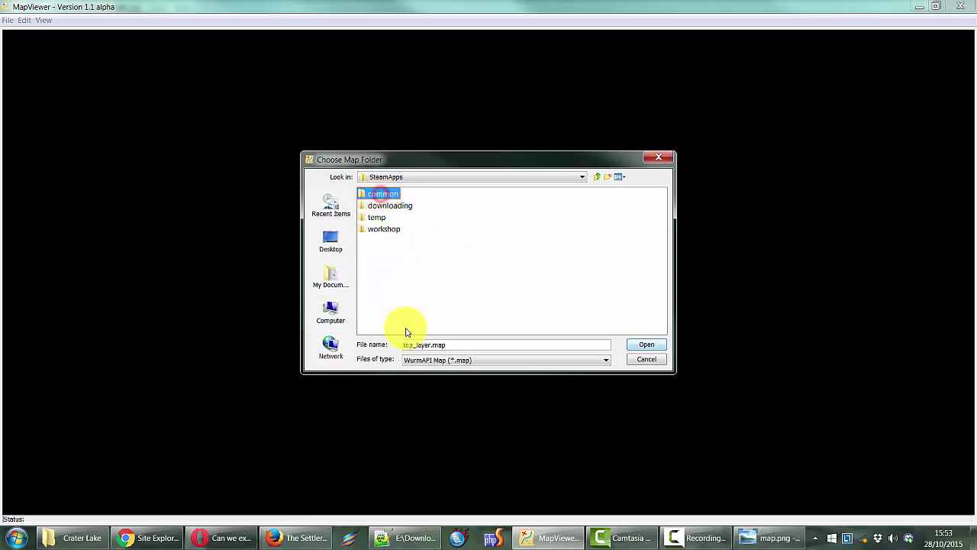
left_click(372, 192)
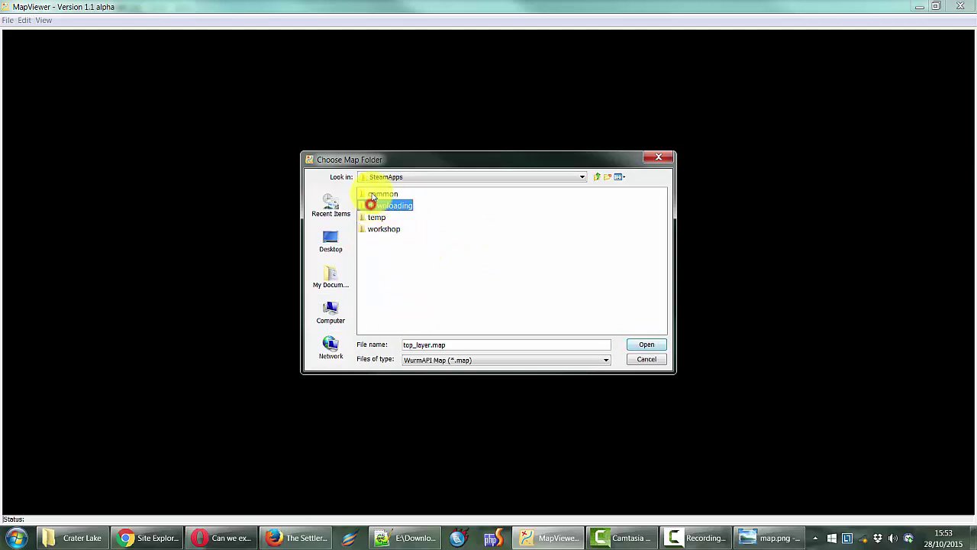
double_click(373, 195)
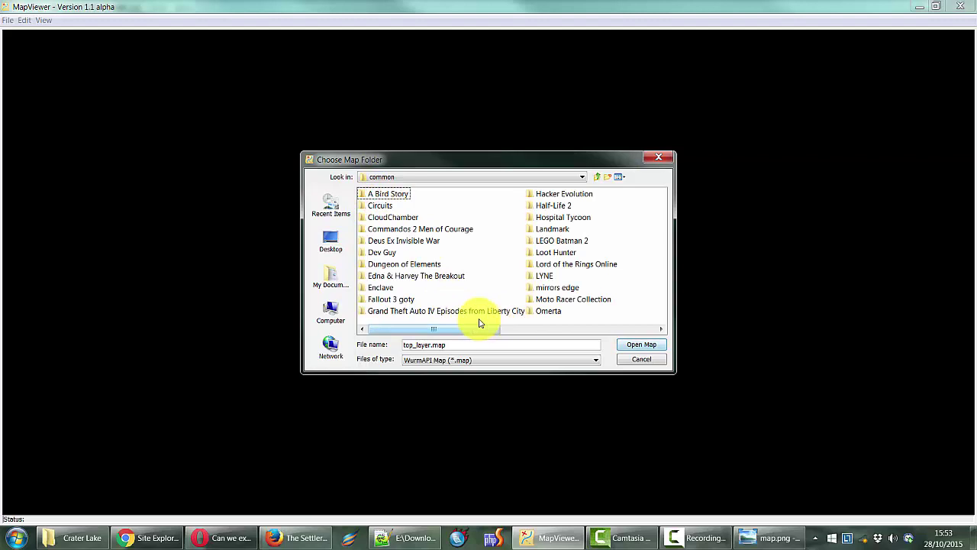
left_click_drag(464, 328, 623, 333)
double_click(557, 264)
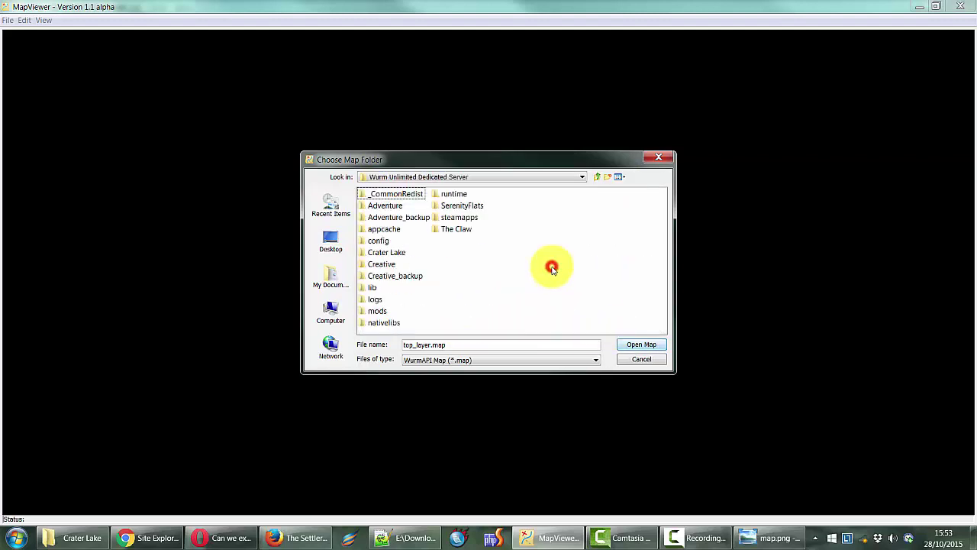
double_click(386, 252)
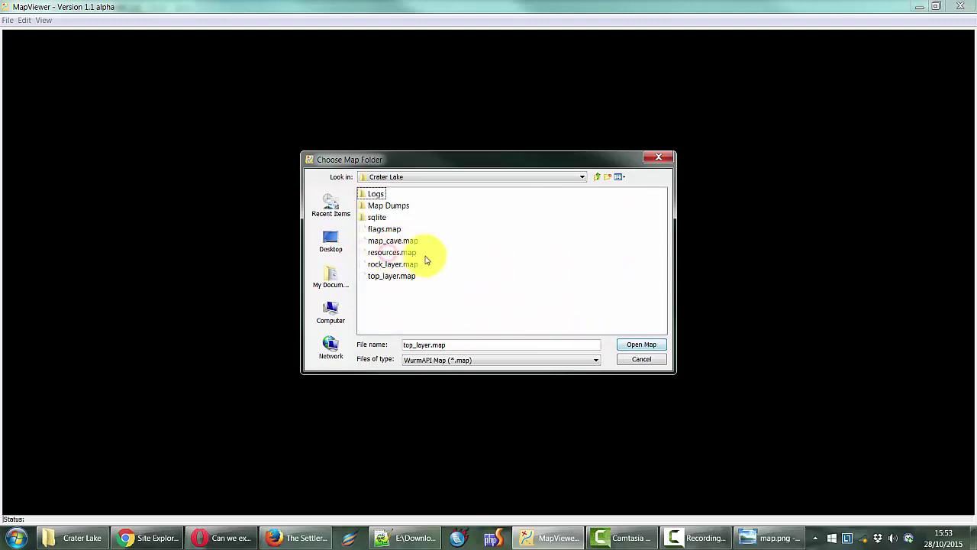
left_click(644, 345)
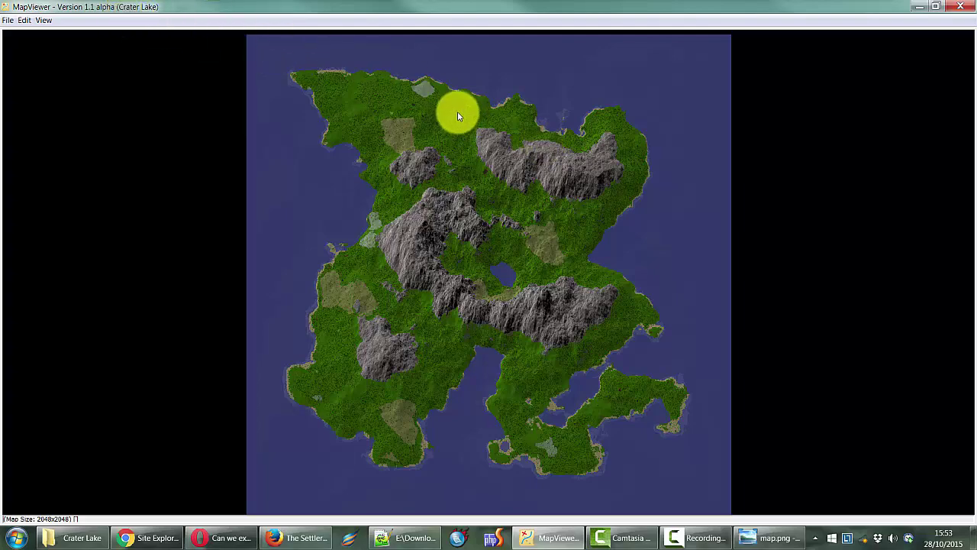
Zoom into the rendered Crater Lake map and pan east and back west along the north coast.
scroll(457, 111, "up", 2)
scroll(454, 113, "up", 2)
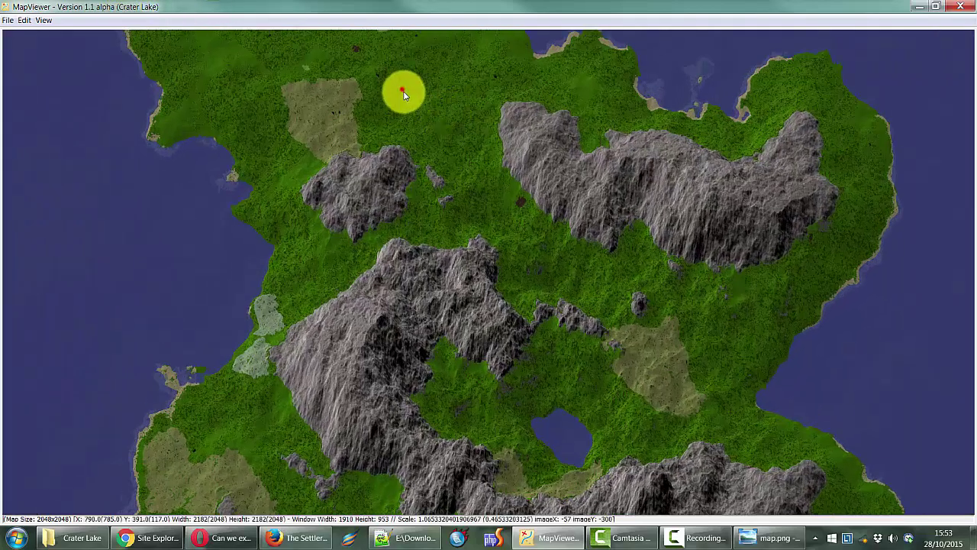
left_click_drag(403, 92, 395, 349)
scroll(420, 207, "up", 3)
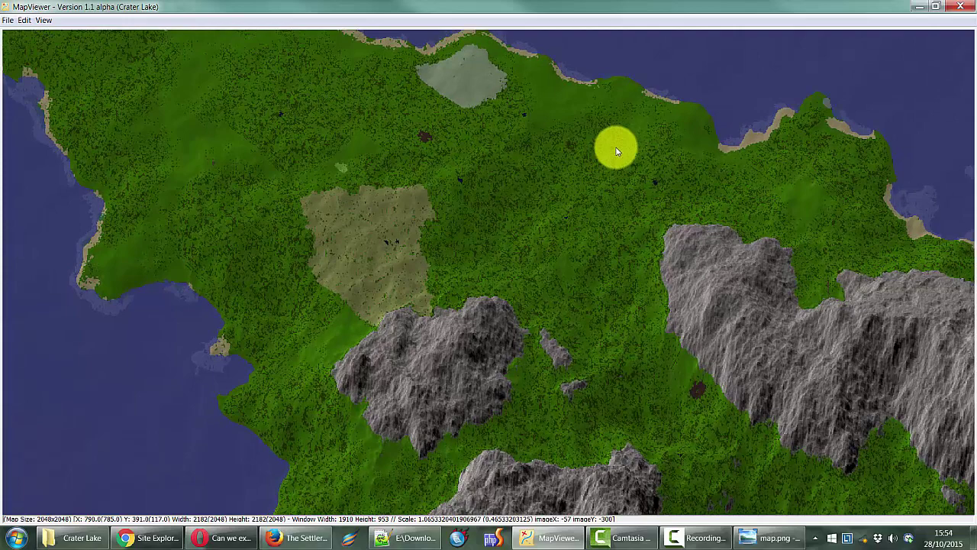
left_click_drag(617, 146, 476, 319)
scroll(358, 259, "up", 3)
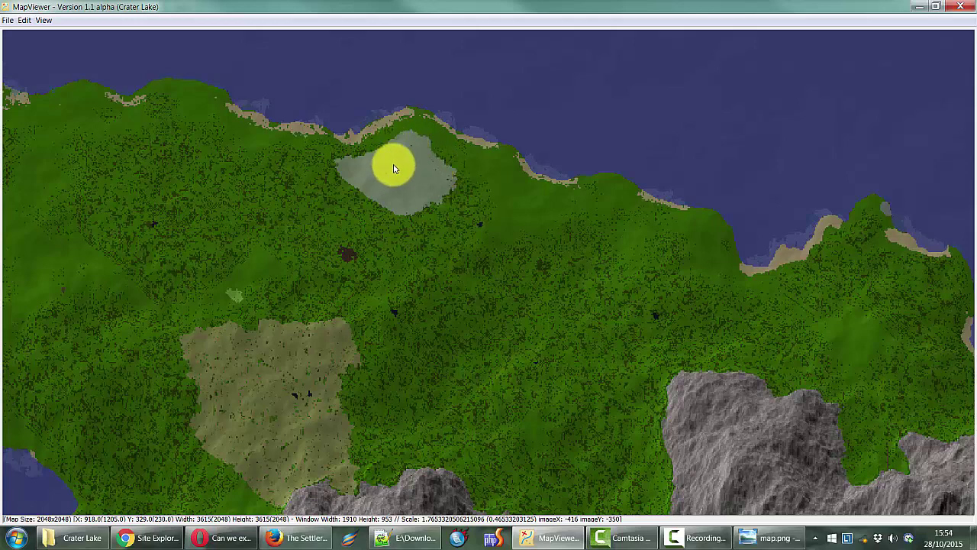
left_click_drag(669, 261, 353, 239)
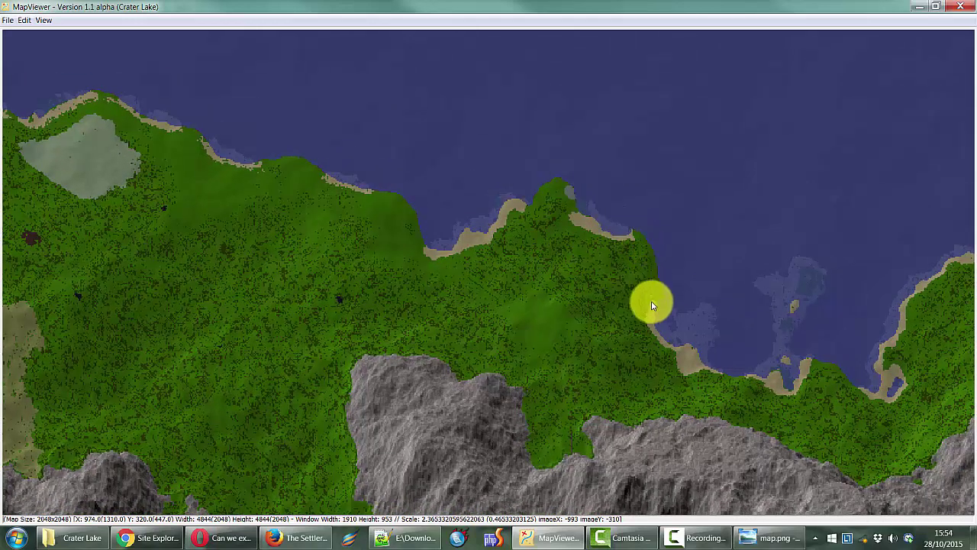
left_click_drag(855, 359, 710, 349)
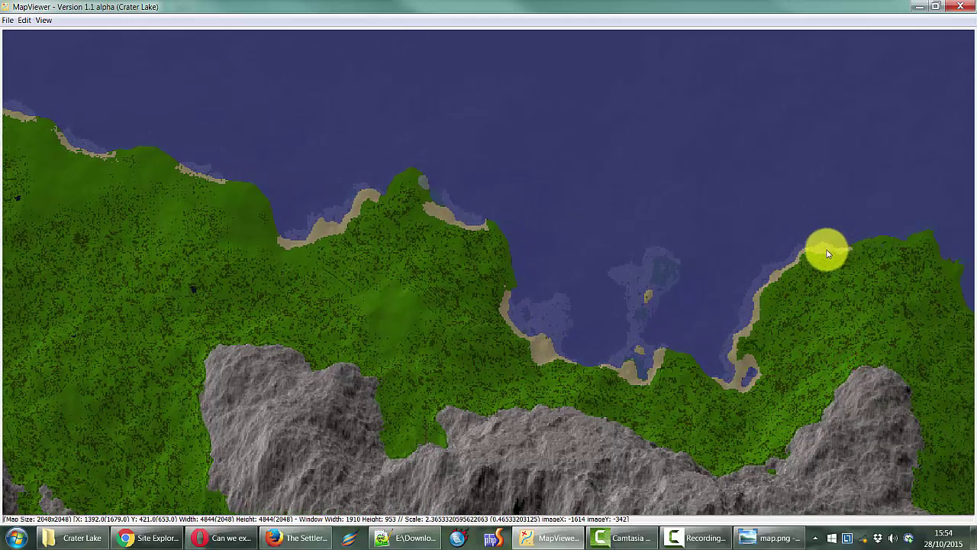
left_click_drag(410, 277, 299, 222)
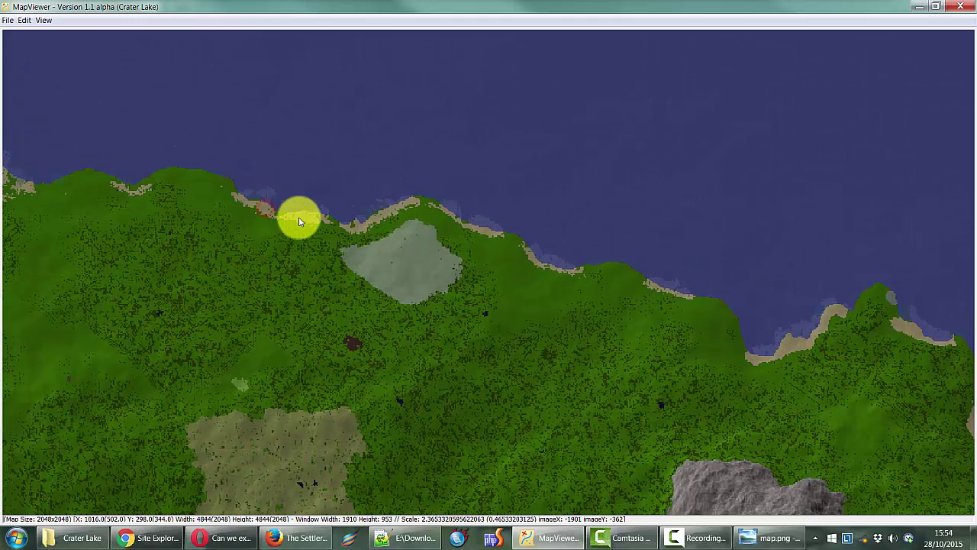
Start File > Save Full Map Image, cancel the Save Image dialog, and close MapViewer.
left_click(8, 23)
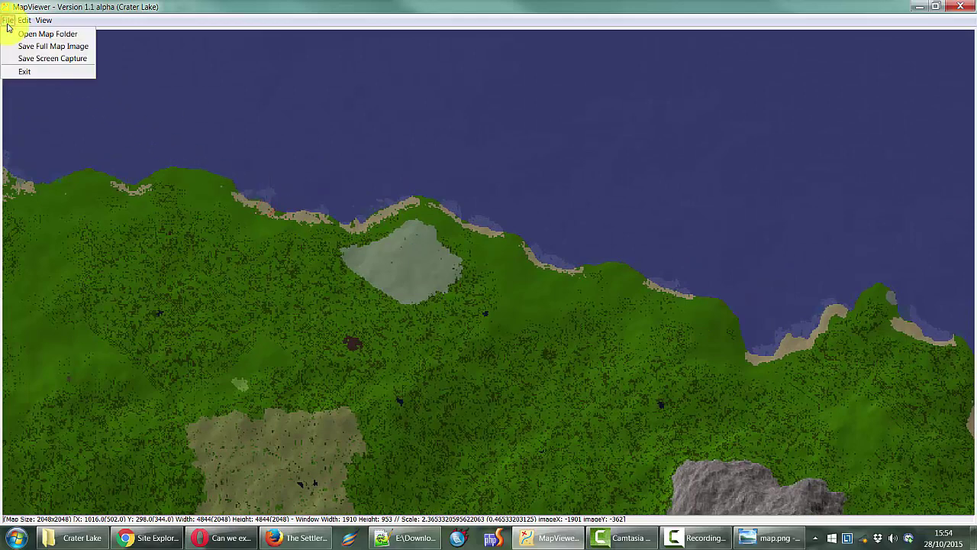
left_click(33, 47)
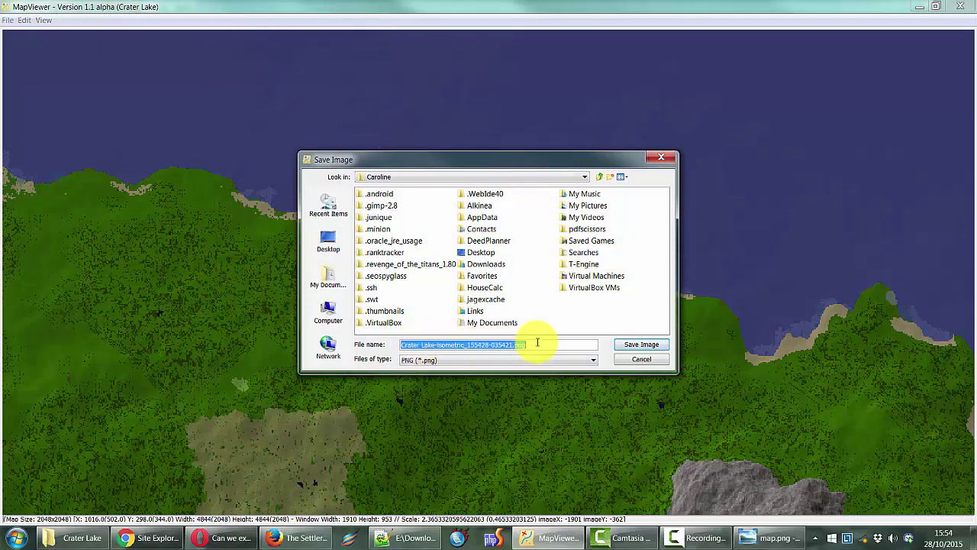
left_click(646, 359)
left_click(960, 6)
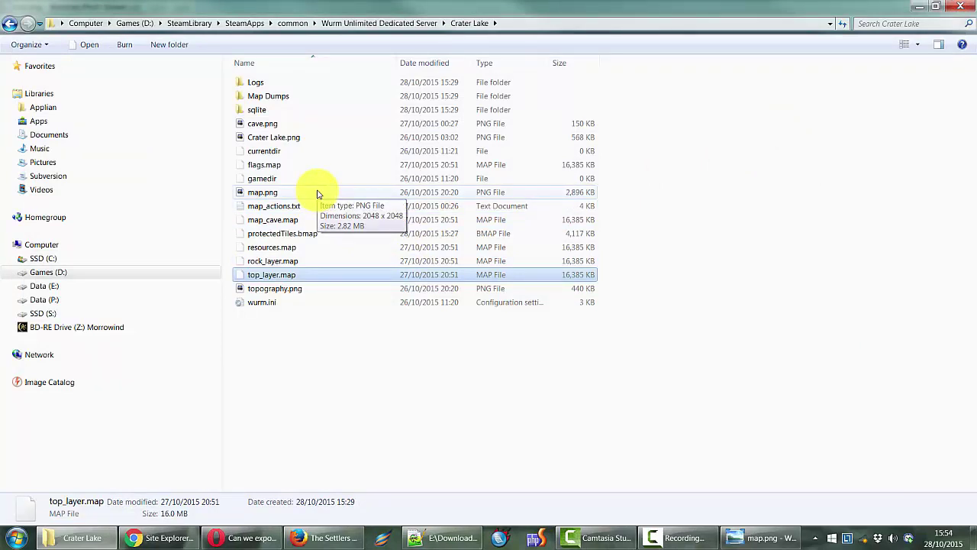
double_click(270, 101)
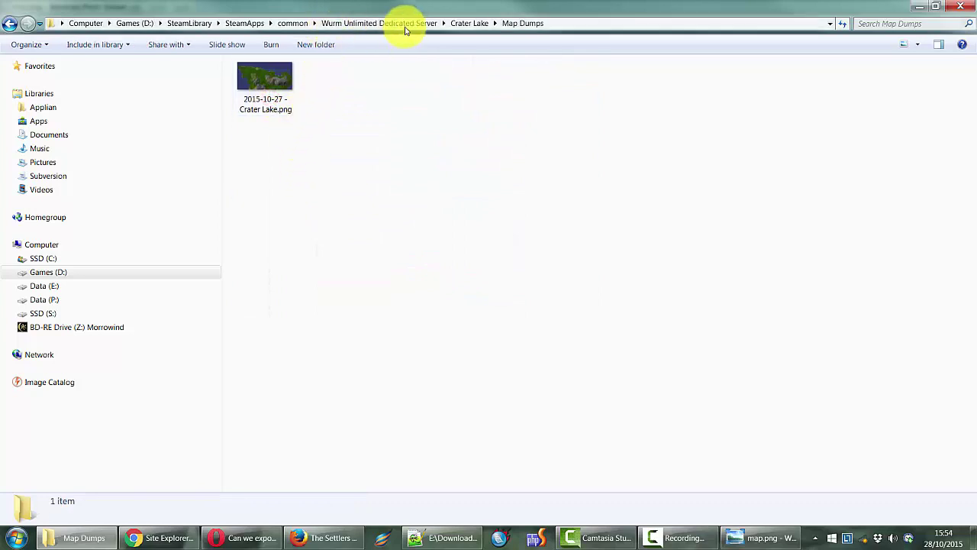
left_click(463, 23)
mouse_move(373, 113)
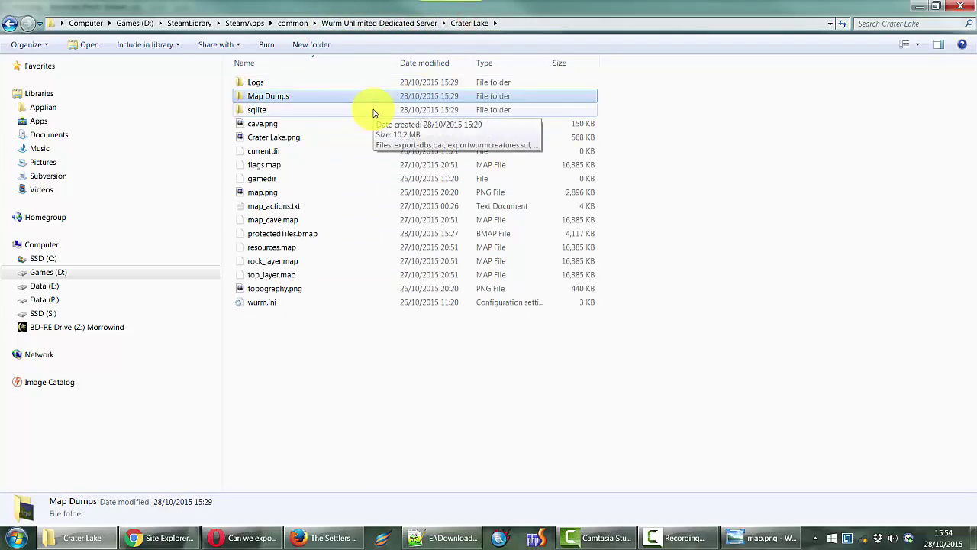